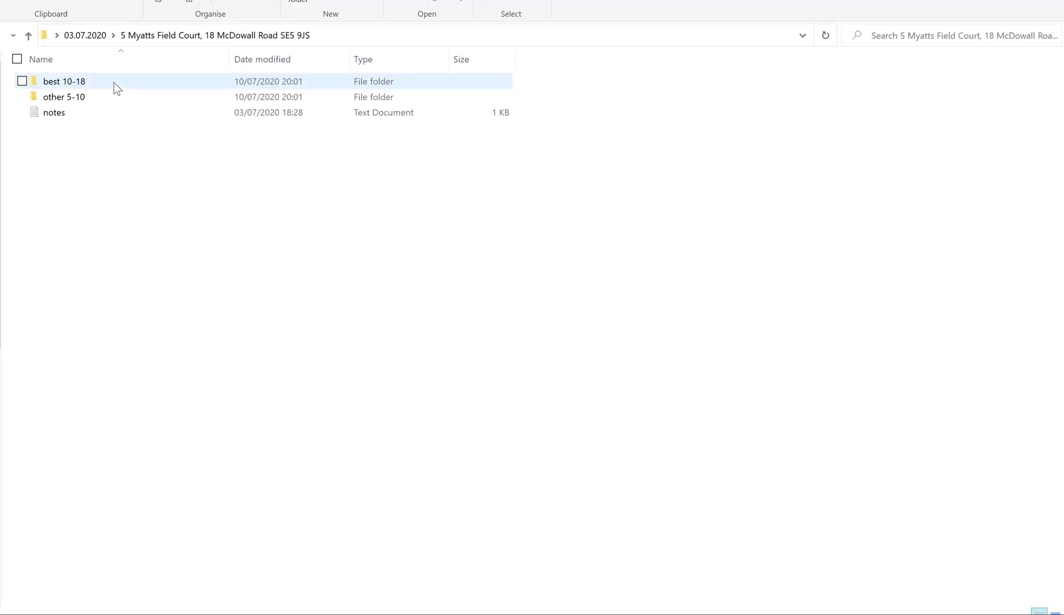
pyautogui.doubleClick(114, 82)
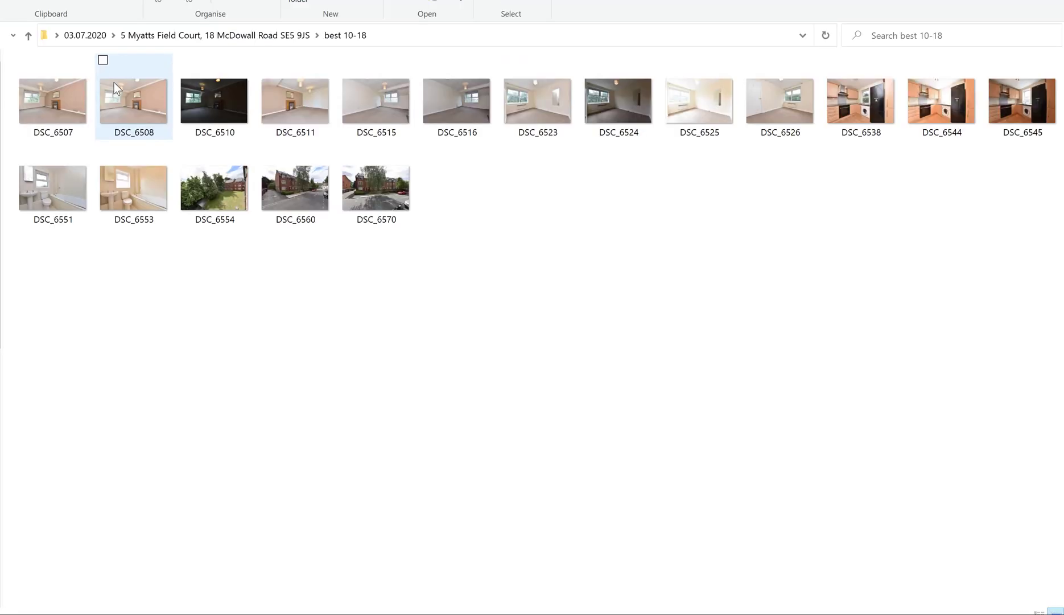
# Browse into the best 10-18 photos folder, then return to the parent folder.
pyautogui.hotkey('alt', 'Left')
pyautogui.hotkey('alt', 'Left')
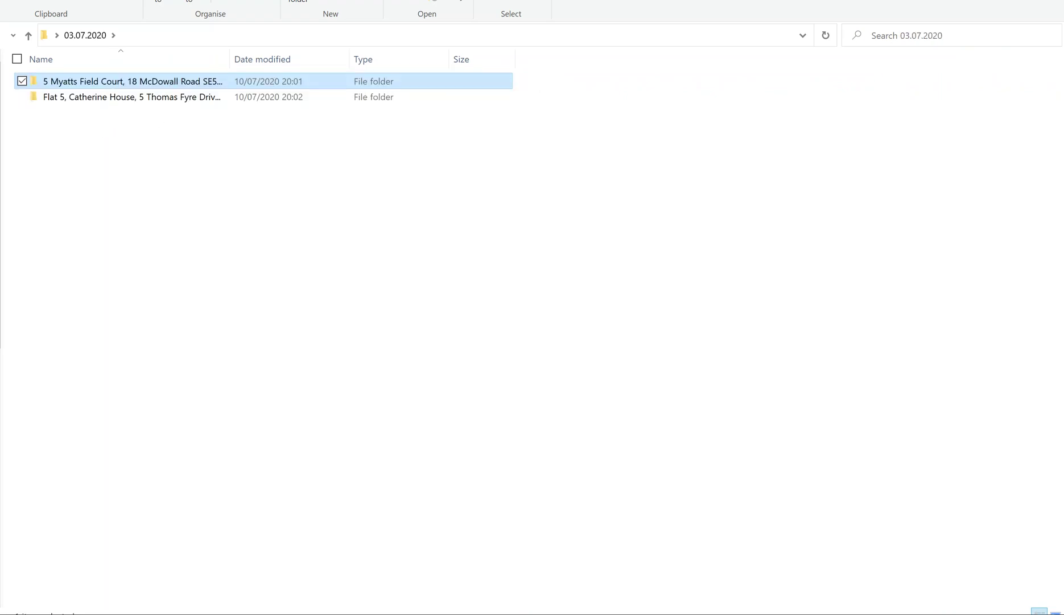
# Close the Explorer window and bring the WeTransfer Chrome window forward.
pyautogui.hotkey('alt', 'F4')
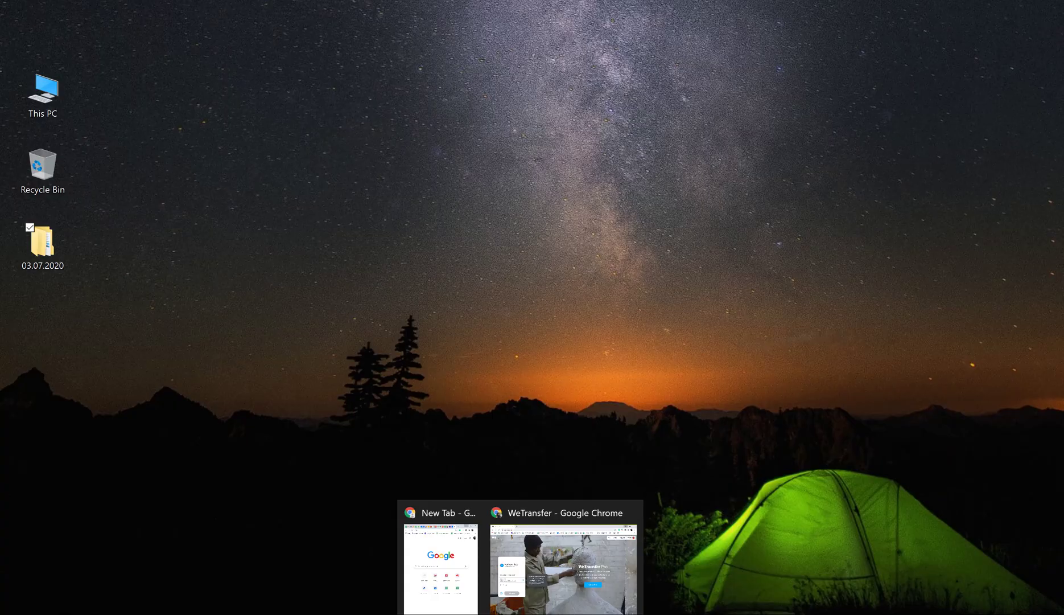
pyautogui.click(595, 584)
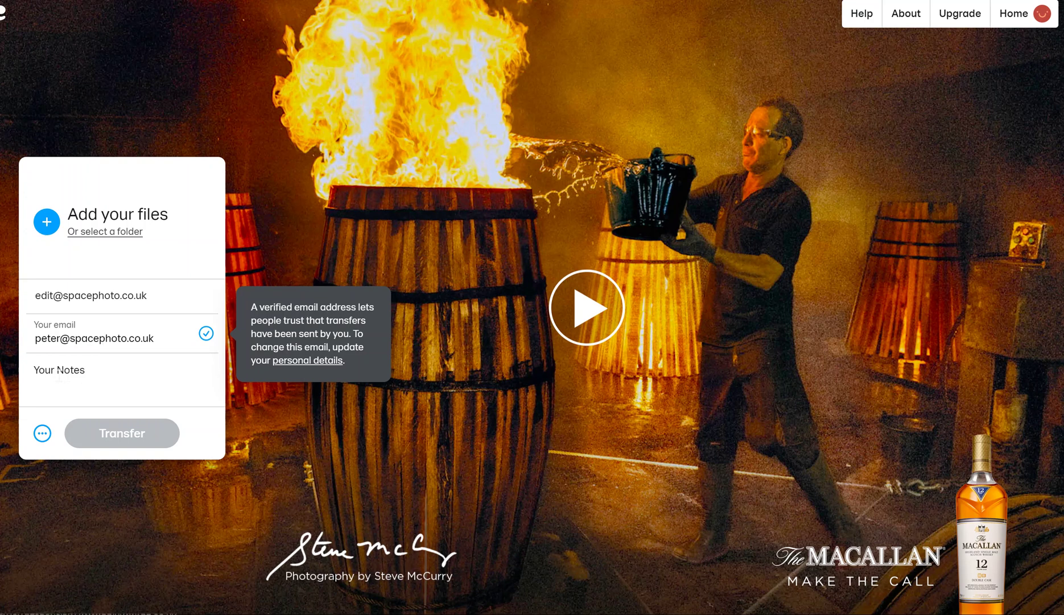
# Snap Chrome to the right half and drag the 03.07.2020 desktop folder into the transfer.
pyautogui.press('super+Right')
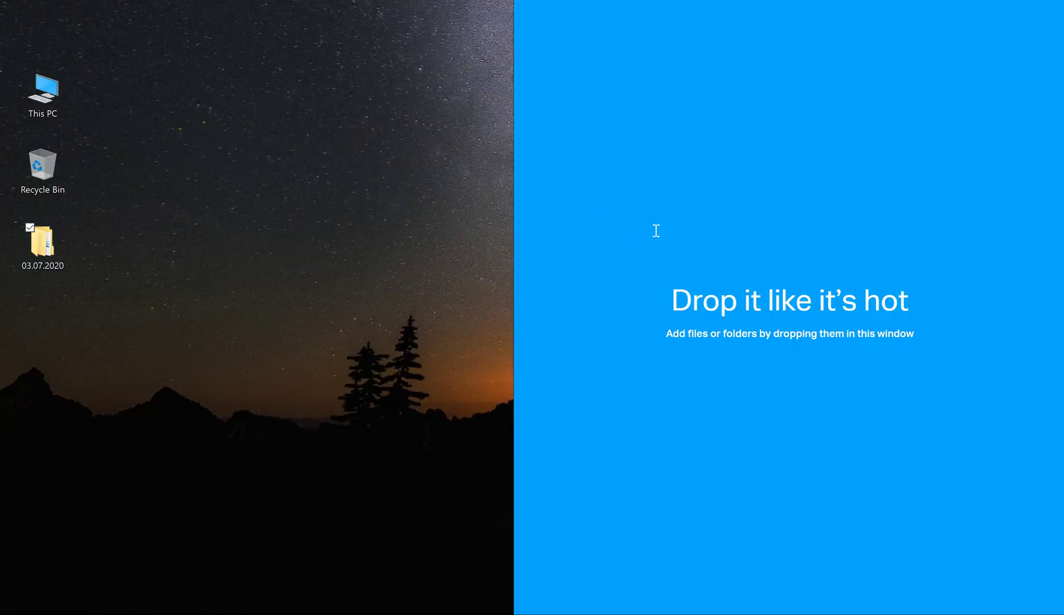
pyautogui.moveTo(46, 247); pyautogui.dragTo(659, 232)
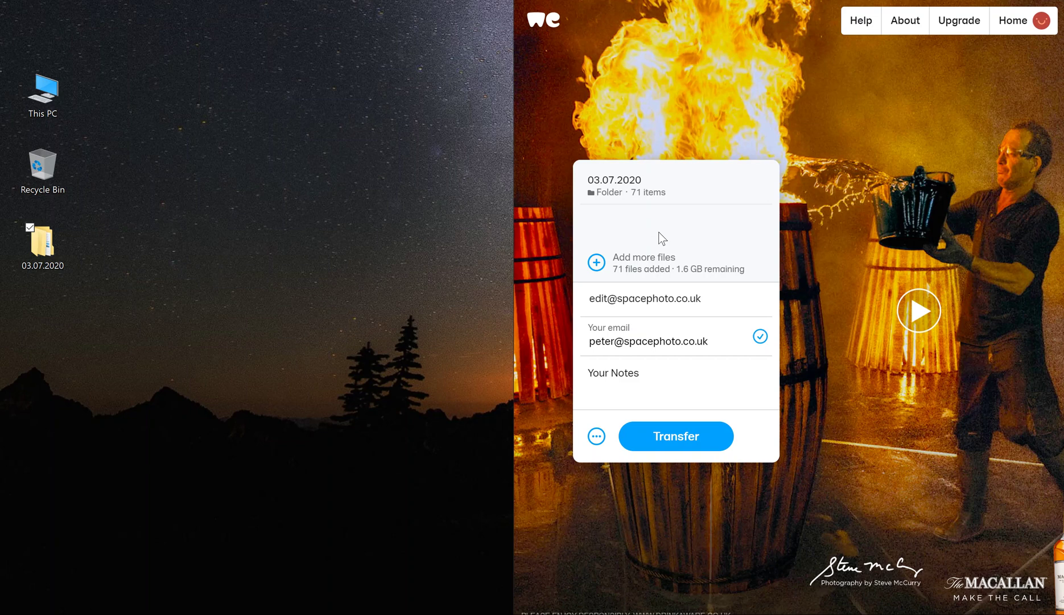
pyautogui.click(693, 443)
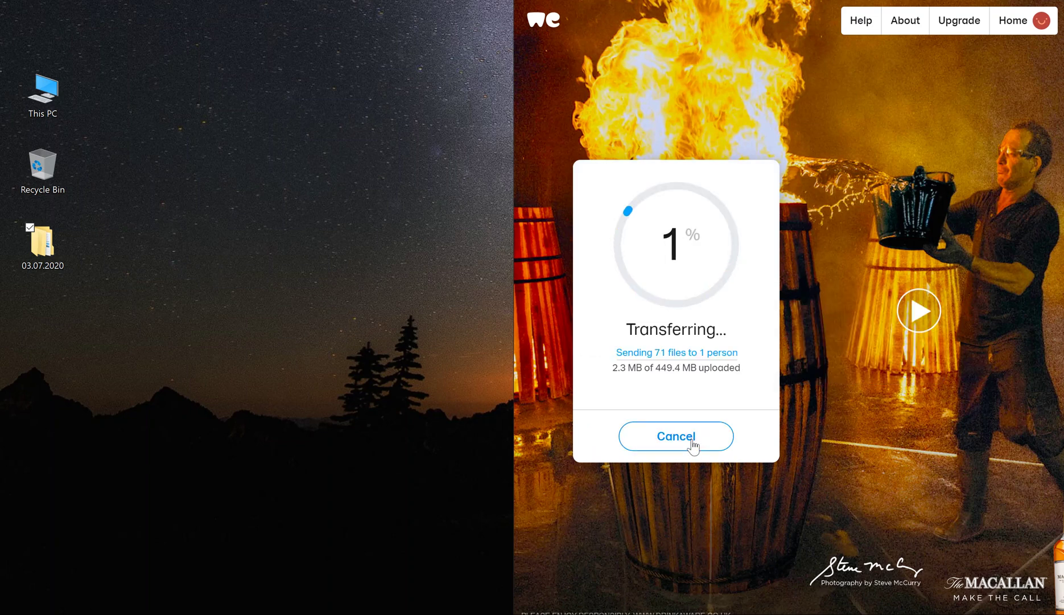